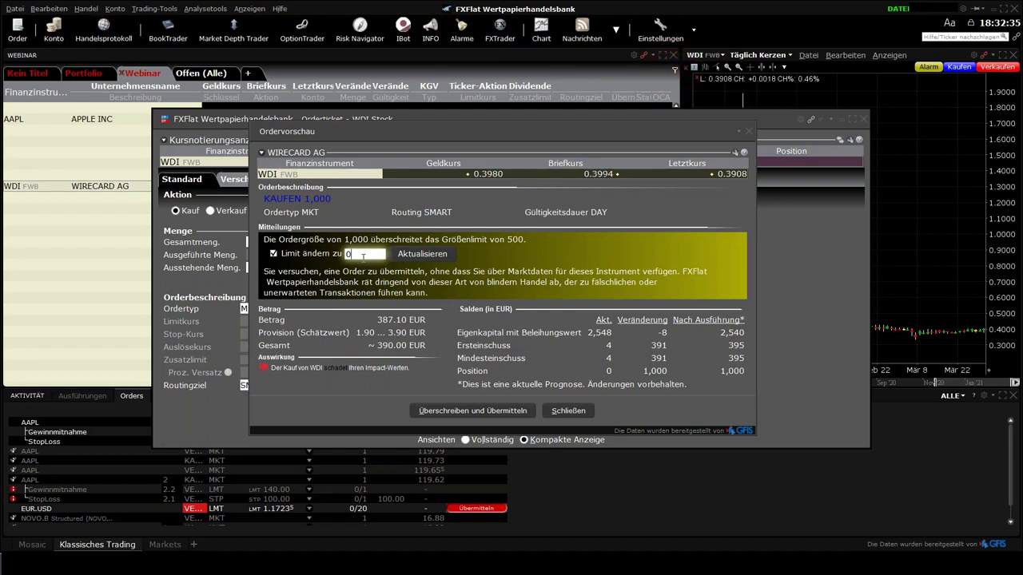
Update the order size limit to 0 in the Wirecard order preview and close the preview without submitting
click(402, 255)
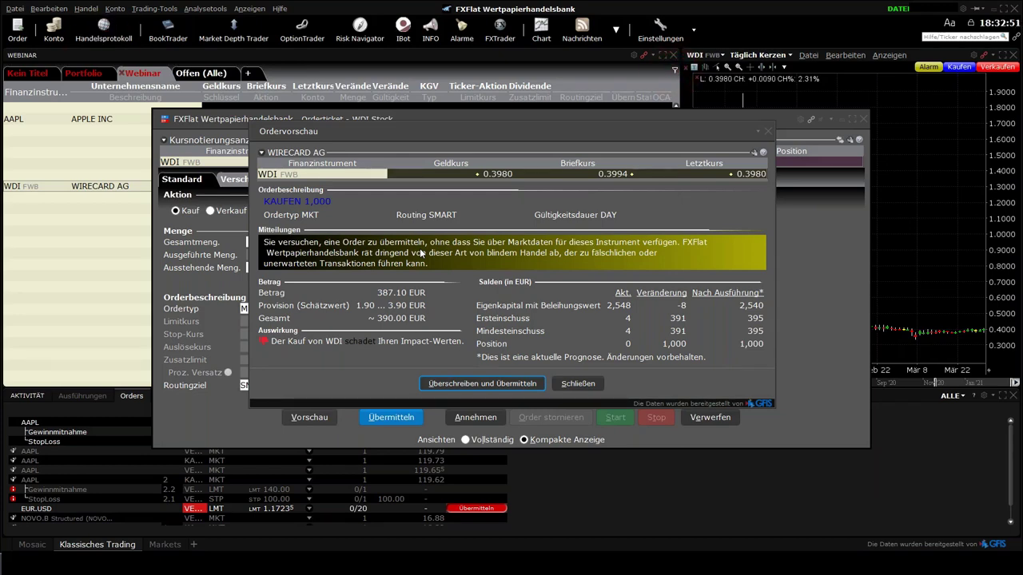
click(588, 383)
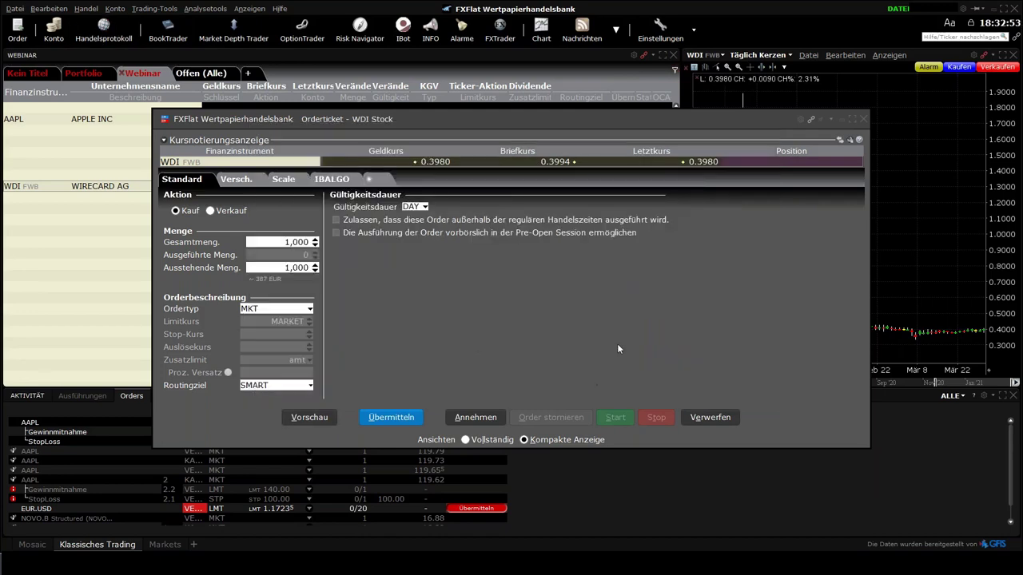
Remove the Wirecard (WDI) row from the Webinar watchlist
click(32, 187)
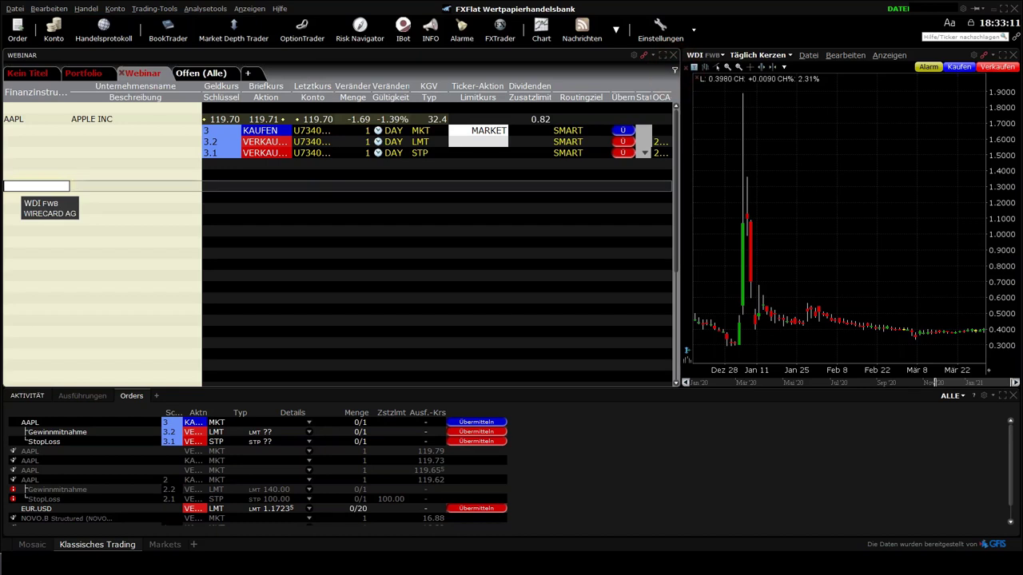
click(50, 238)
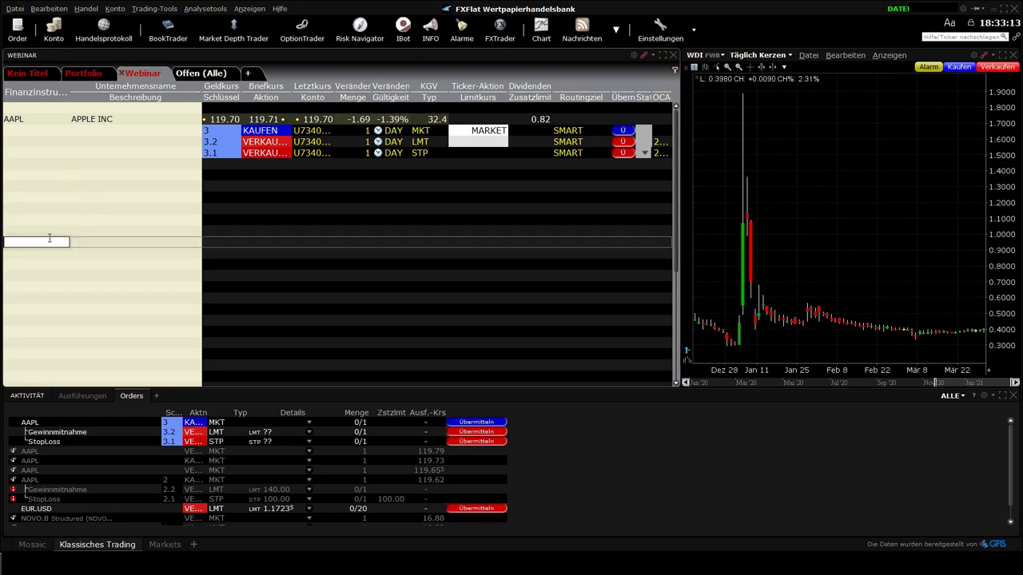
Create a new alarm and start adding a condition of type Kurs
click(462, 30)
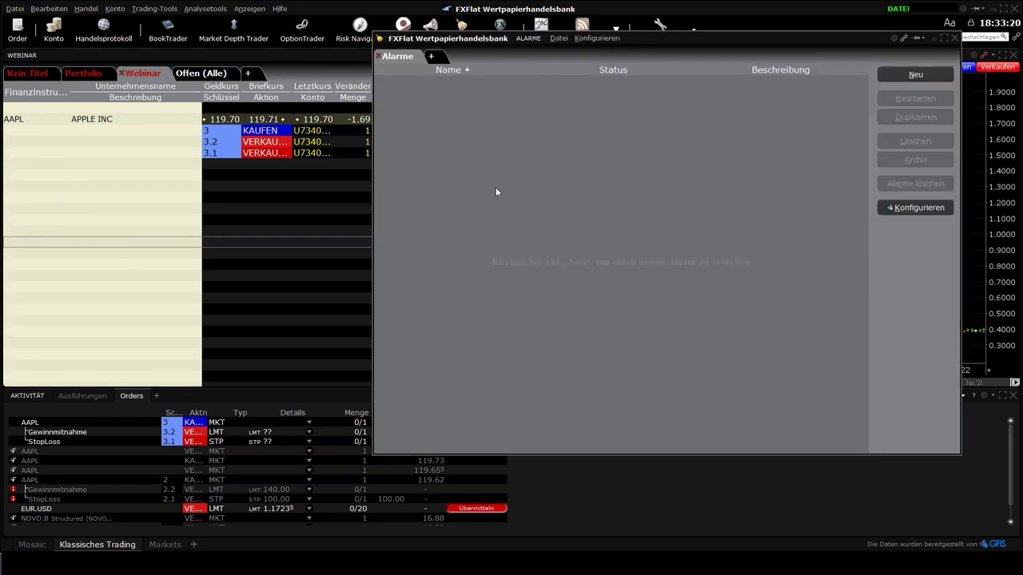
click(916, 74)
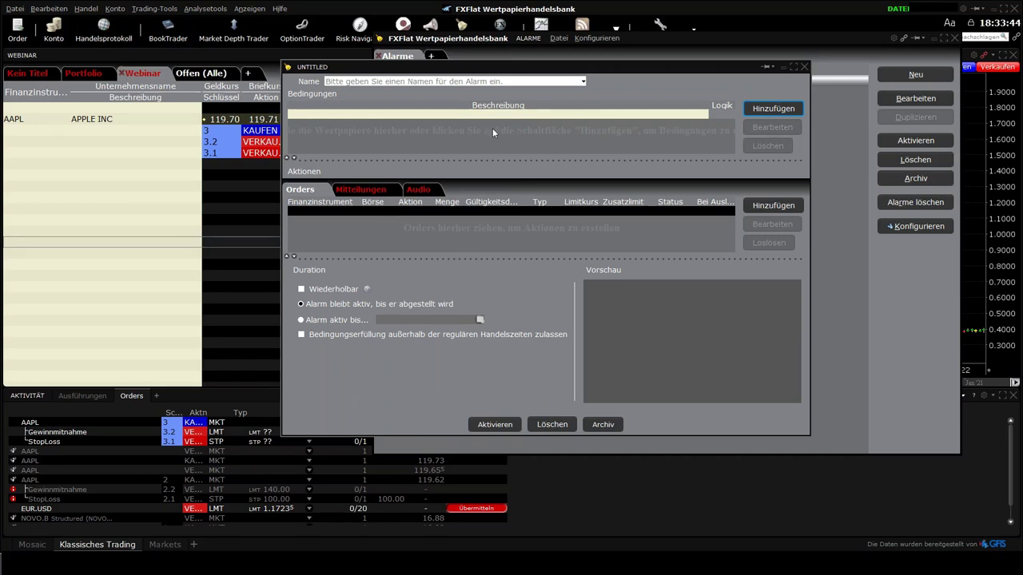
click(769, 110)
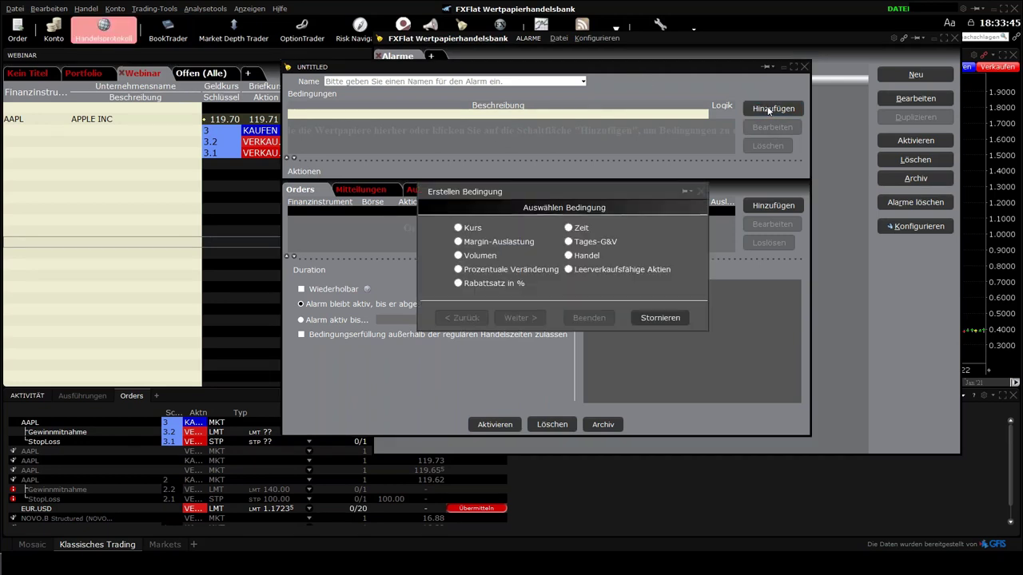
click(458, 228)
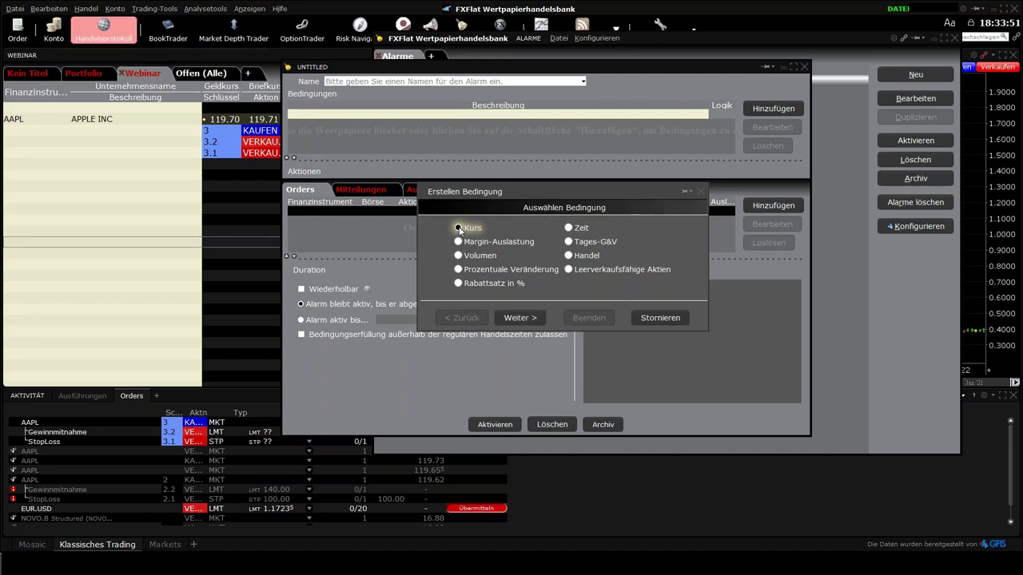
click(525, 317)
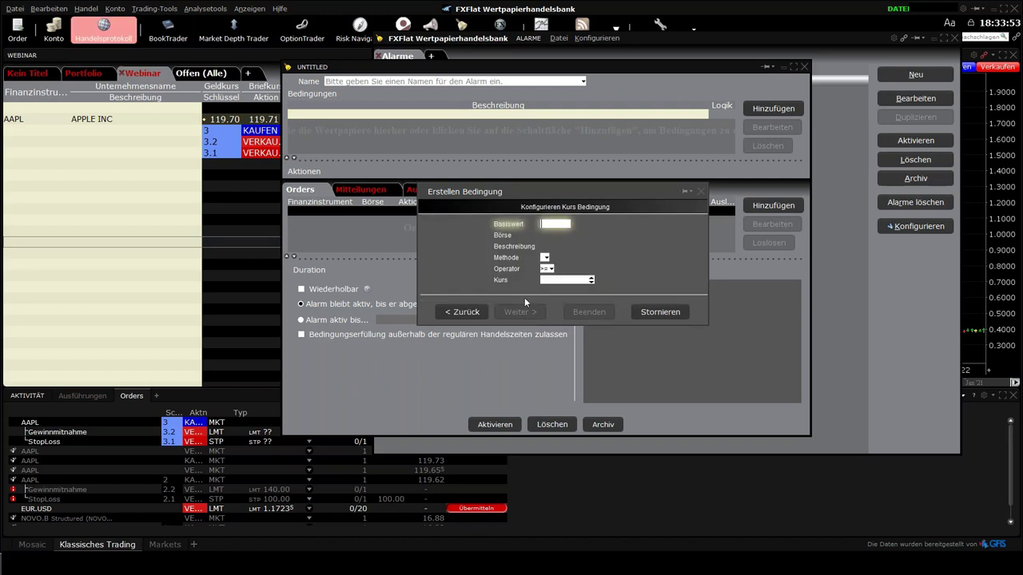
Define the price condition for the AAPL NASDAQ stock on SMART with a Kurs of 100.00 and finish it
click(555, 223)
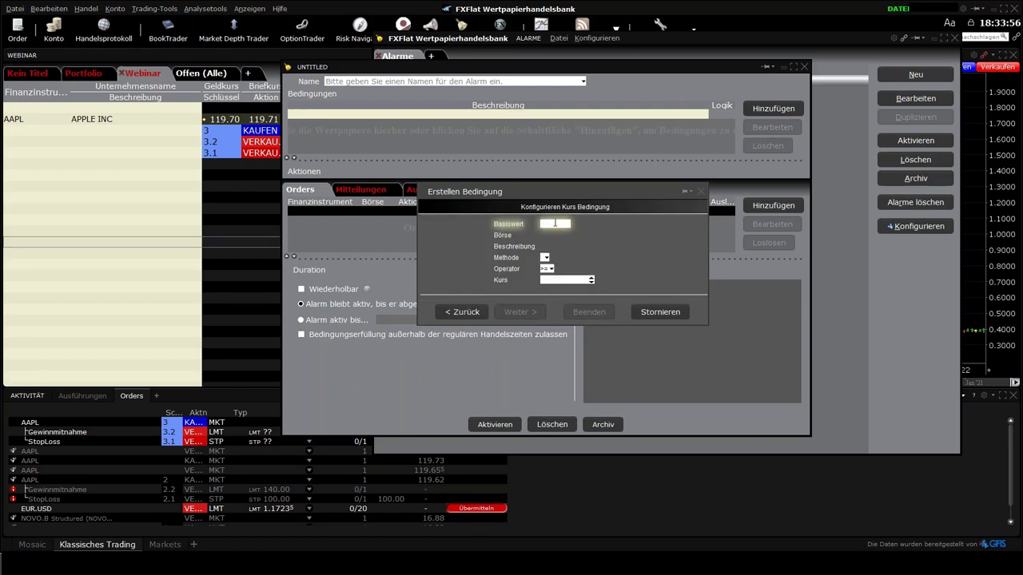
text(AAPL)
key(Return)
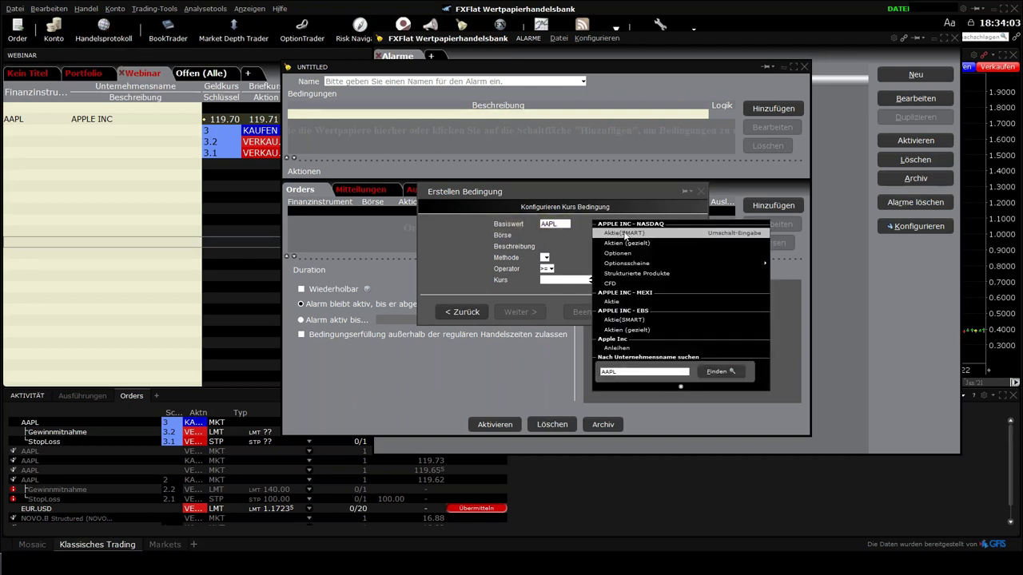
click(626, 233)
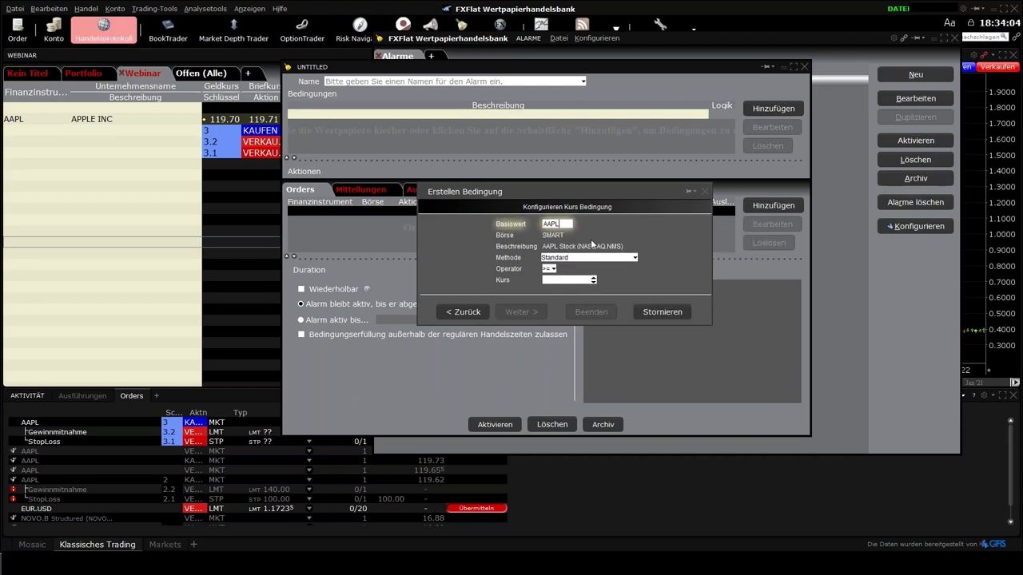
click(561, 280)
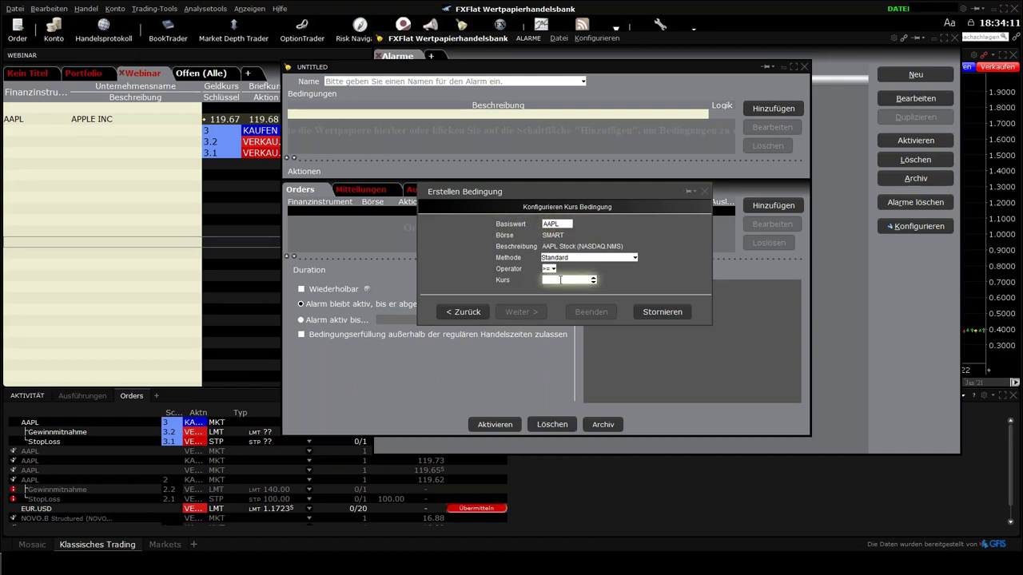
text(100)
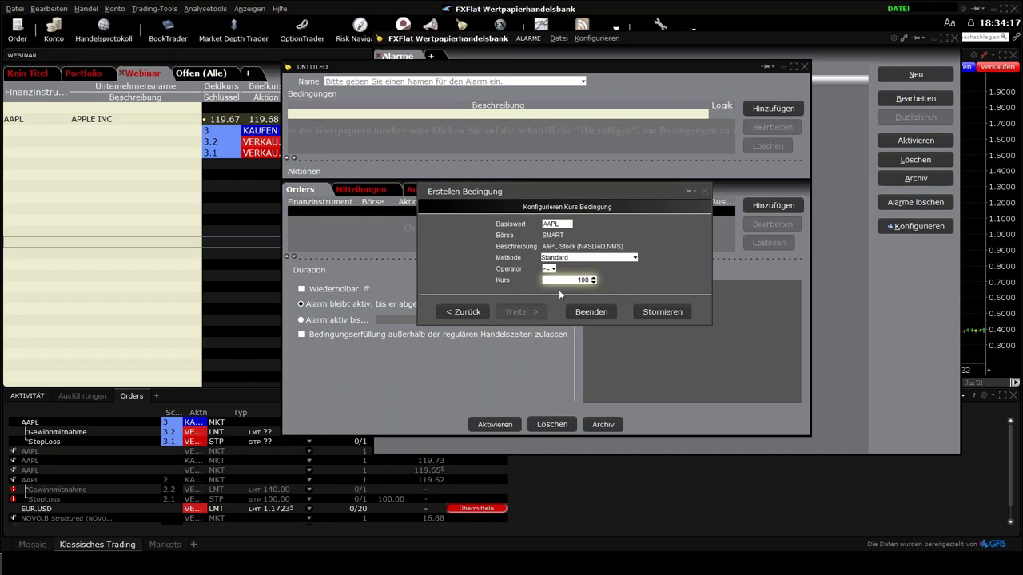
text(.00)
click(578, 312)
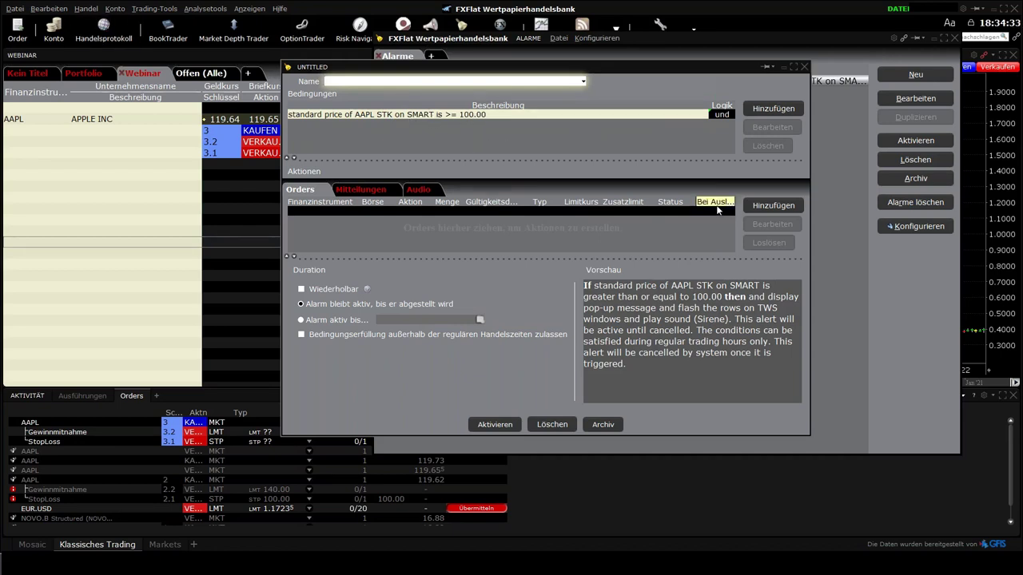
Add an order action for AAPL to the alarm and open its order ticket
click(360, 192)
click(315, 193)
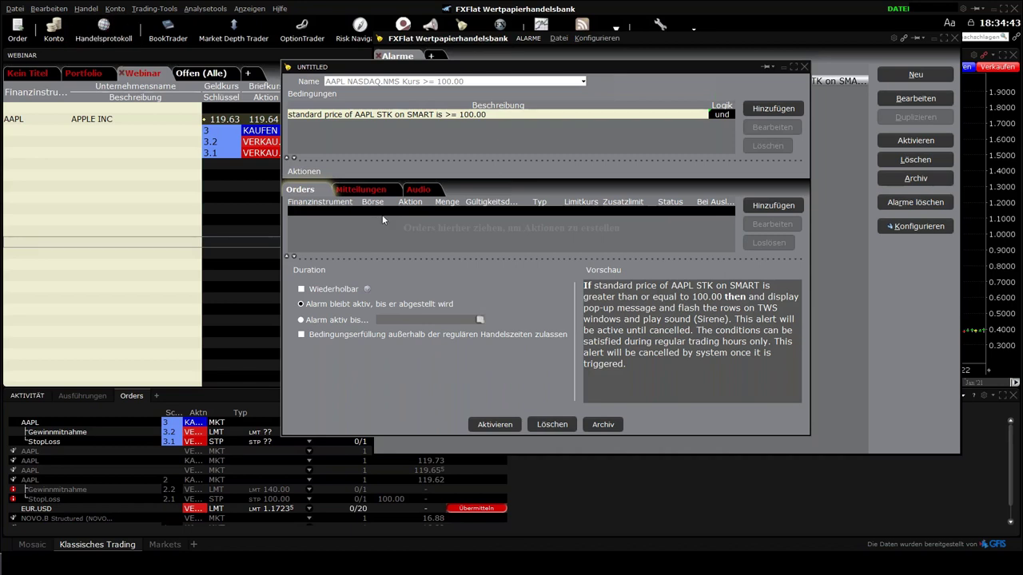
click(771, 206)
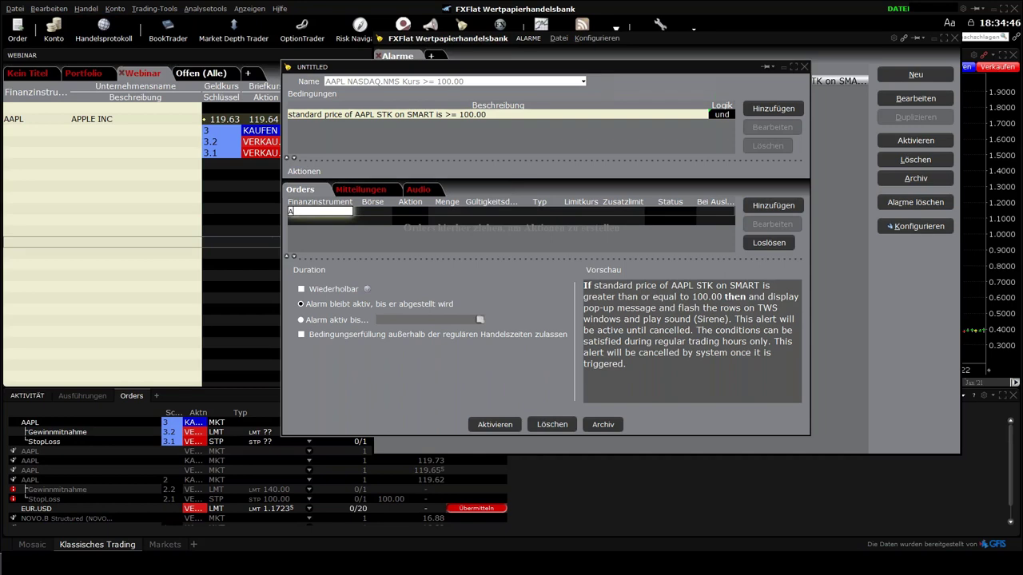
text(APL)
key(Escape)
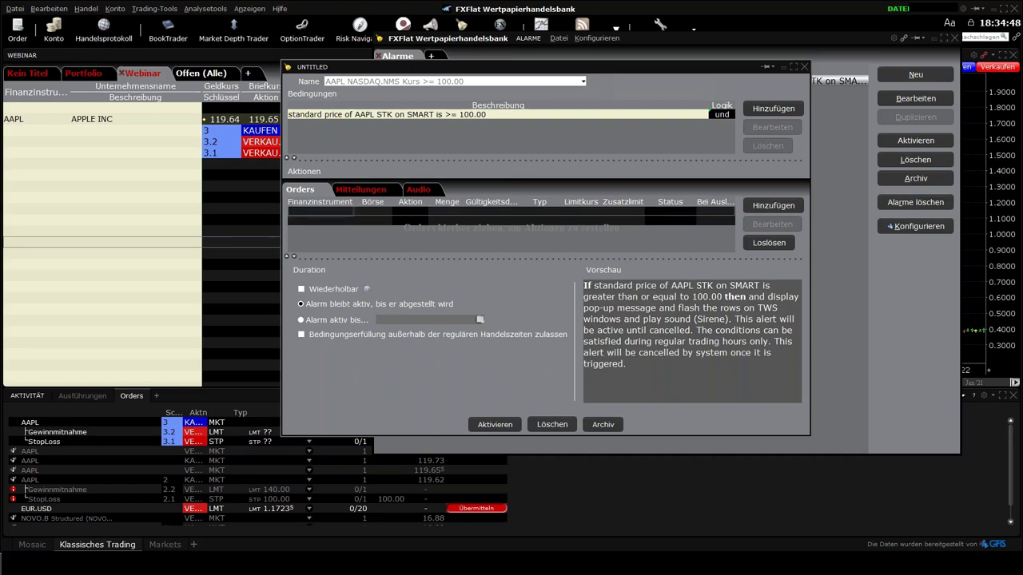
click(369, 229)
key(Escape)
click(384, 230)
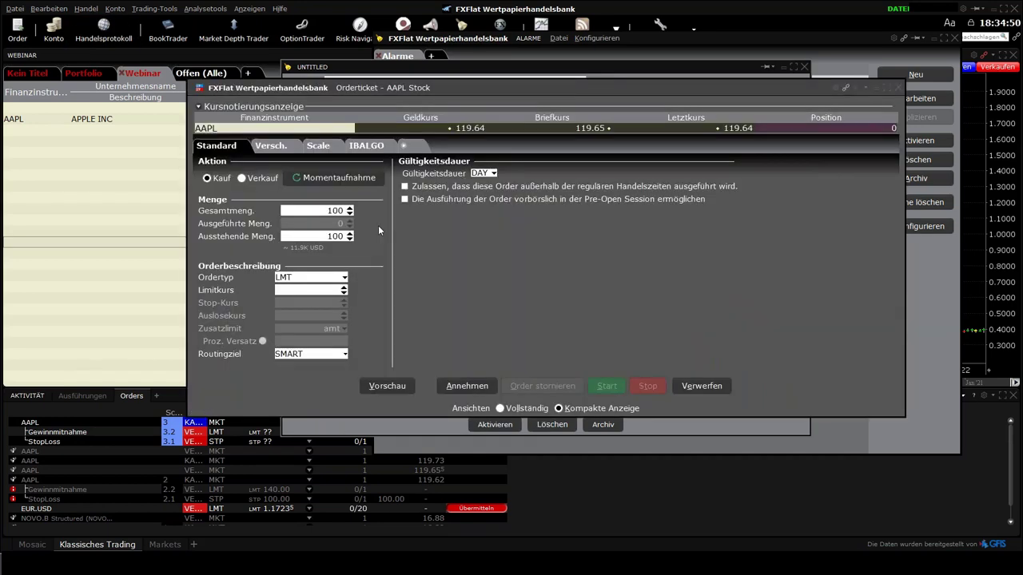
Set the AAPL buy order to quantity 1 and order type MKT, and accept the ticket
click(332, 236)
text(1)
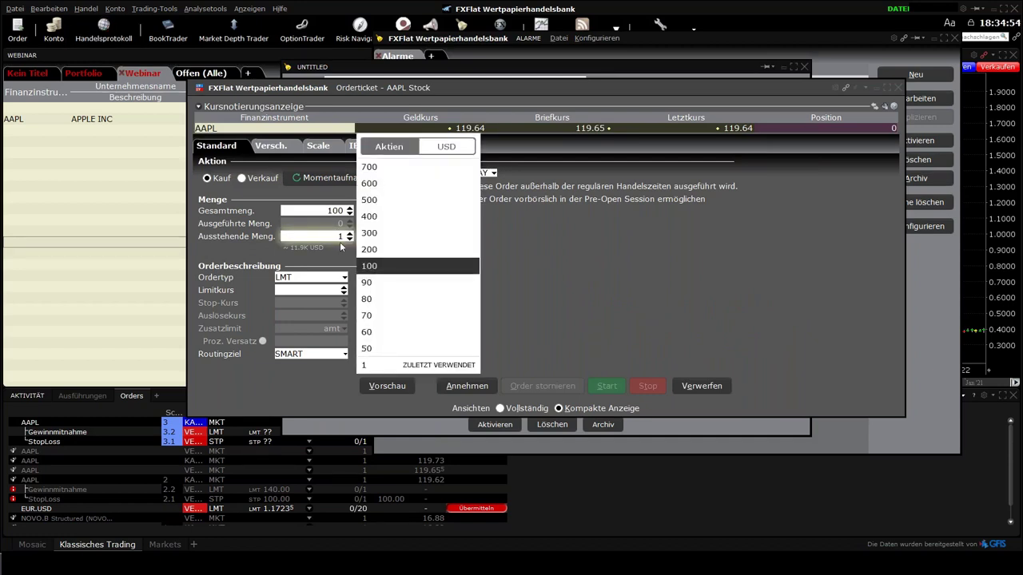
click(295, 269)
click(324, 278)
click(314, 315)
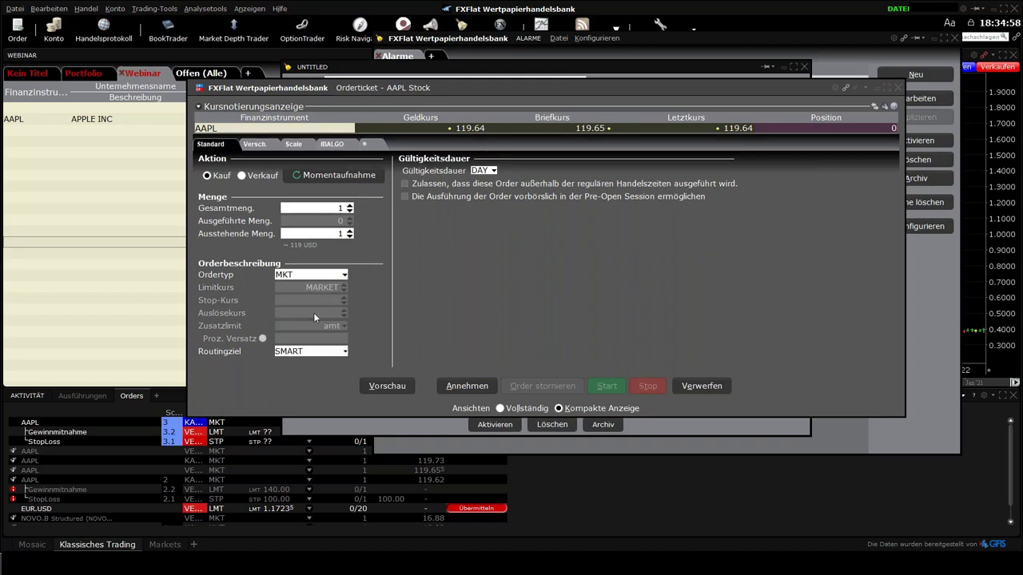
click(458, 390)
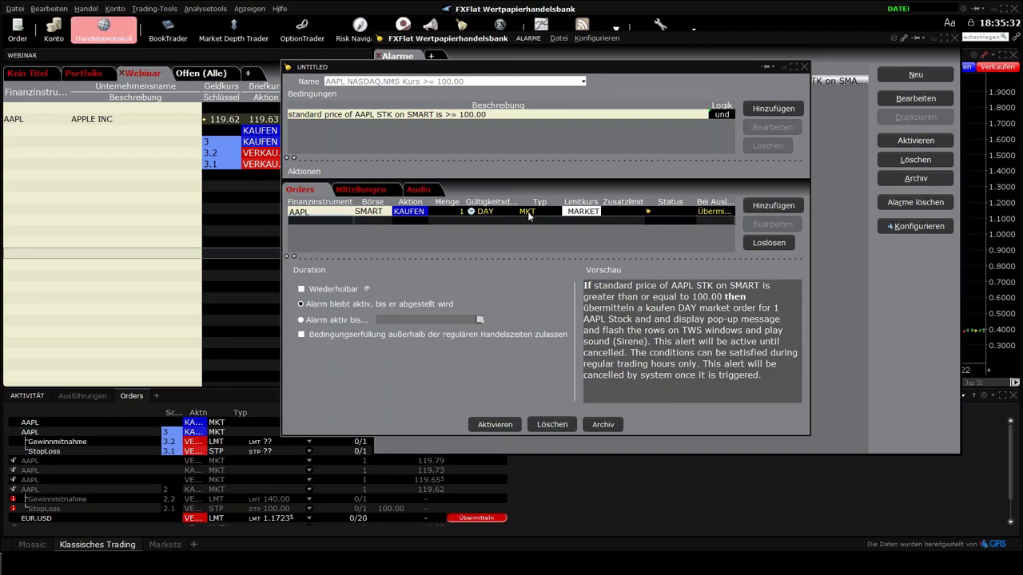
click(778, 109)
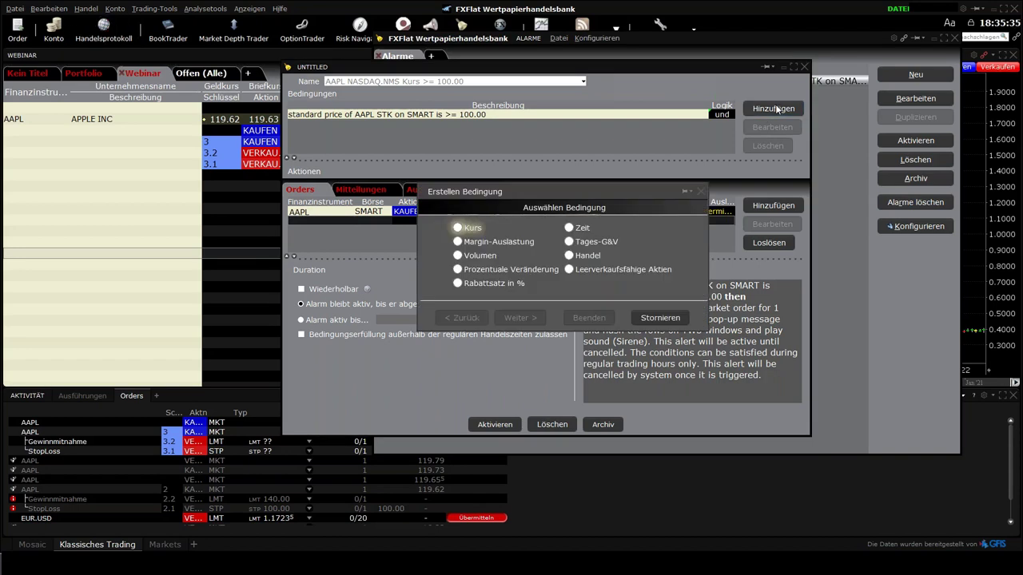
click(569, 227)
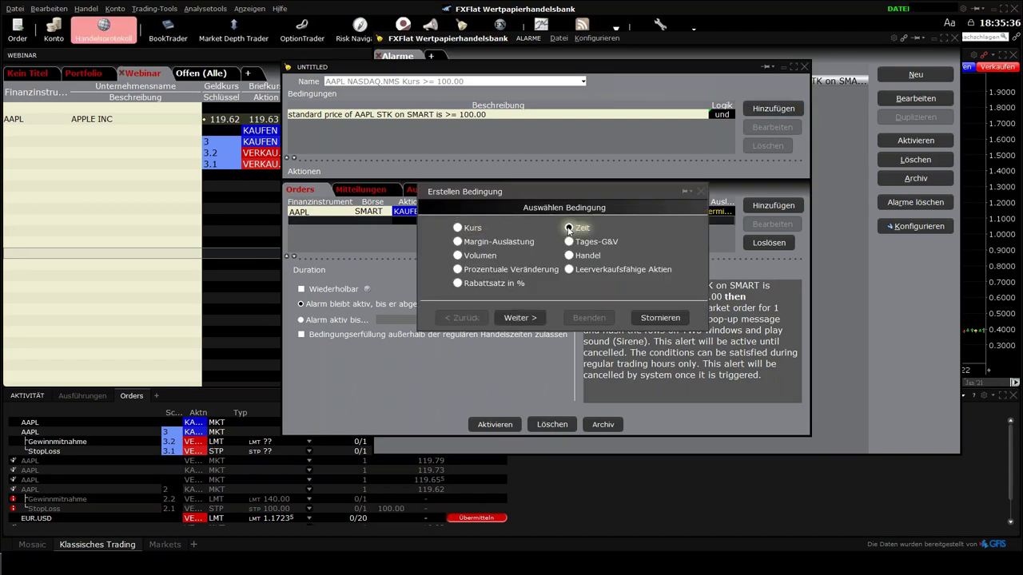
click(540, 317)
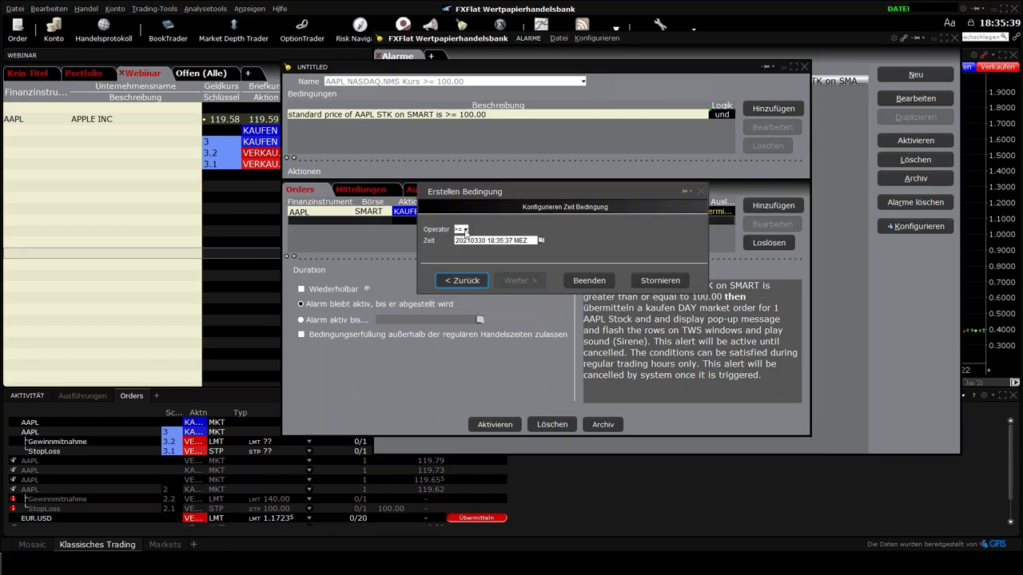
click(493, 240)
key(BackSpace)
text(7)
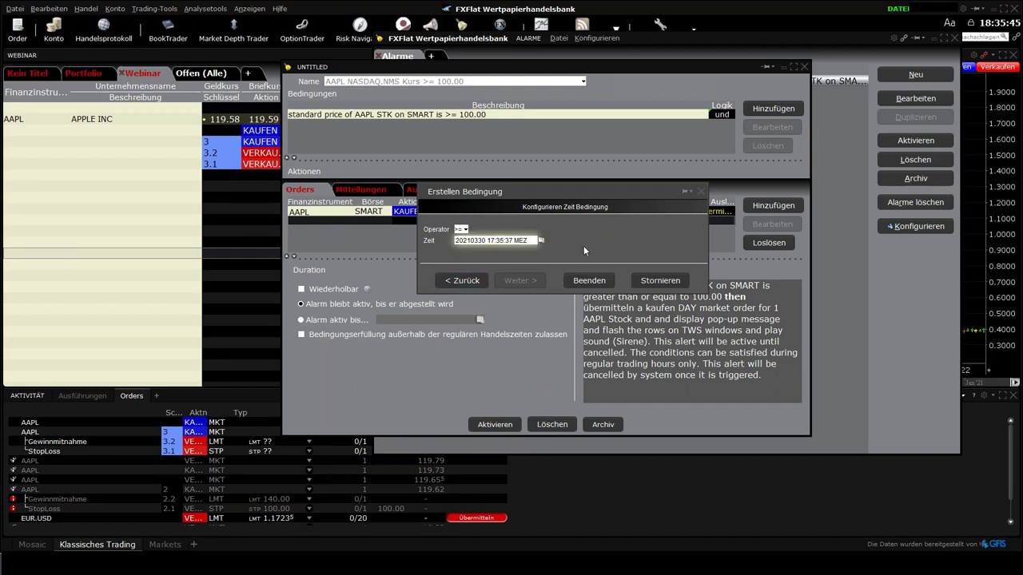
click(585, 280)
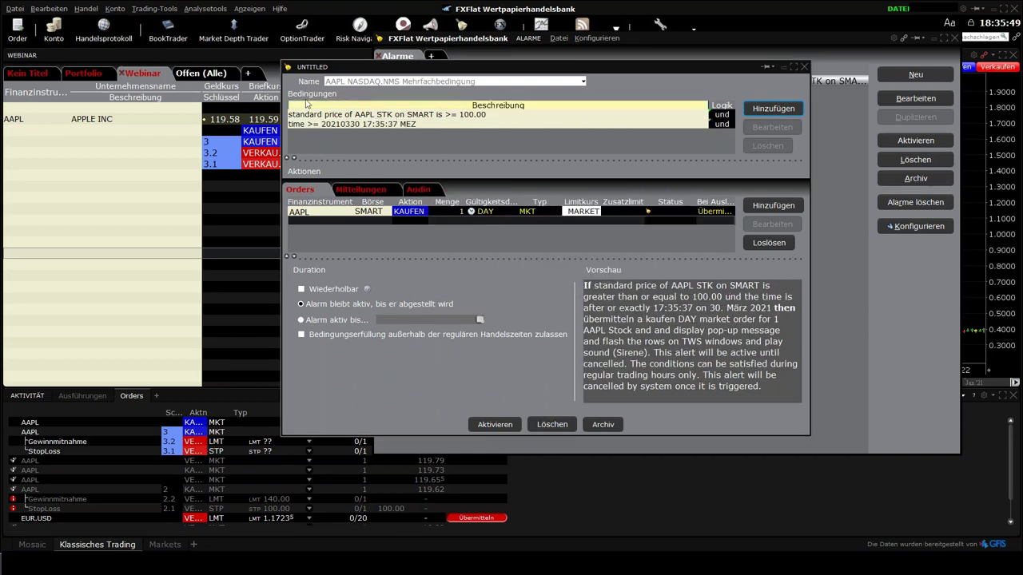
Set the logic linking the price and time conditions to oder
click(721, 117)
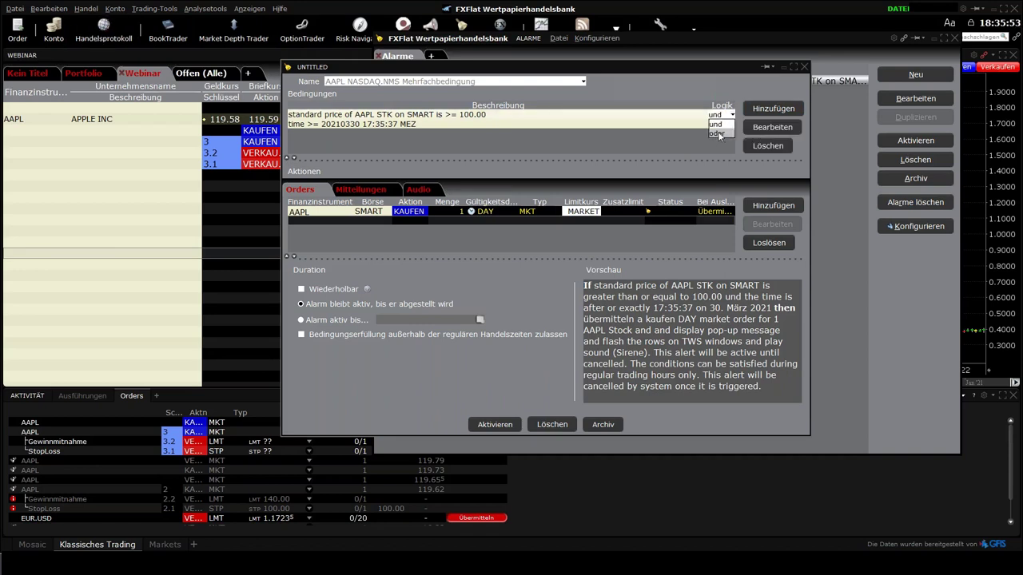
click(717, 124)
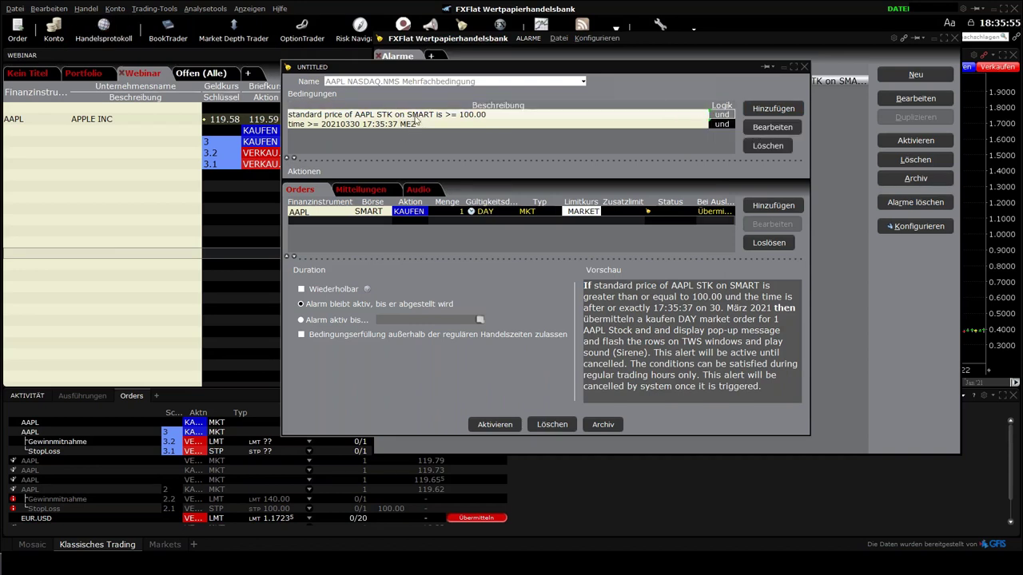
click(722, 117)
click(723, 133)
click(722, 125)
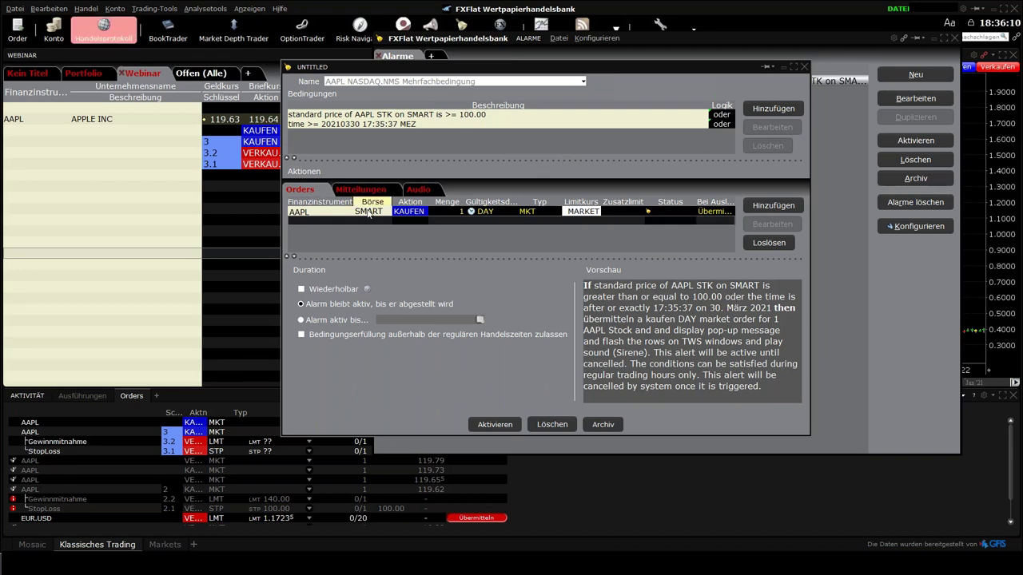
Detach the AAPL order from the alarm and delete the time condition
click(311, 214)
click(769, 242)
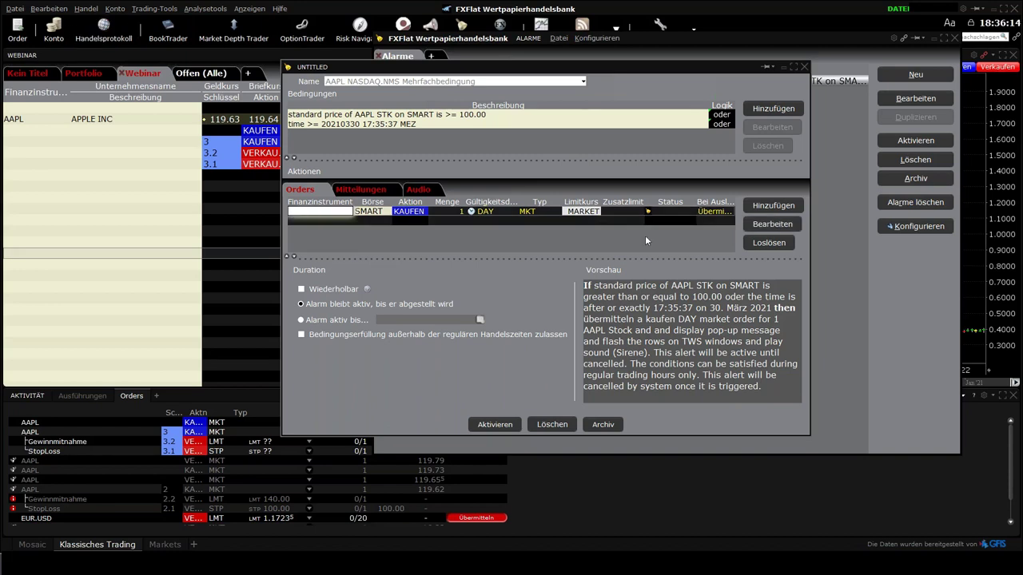
click(608, 128)
click(763, 147)
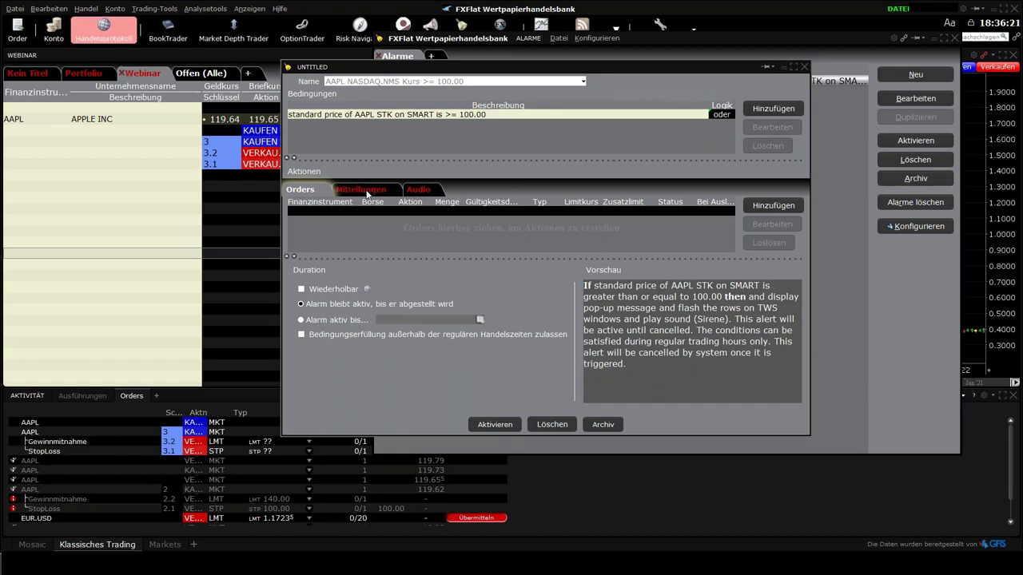
Set the alarm notification's subject to "Webinar" and replace its message placeholder with "Apple"
click(366, 190)
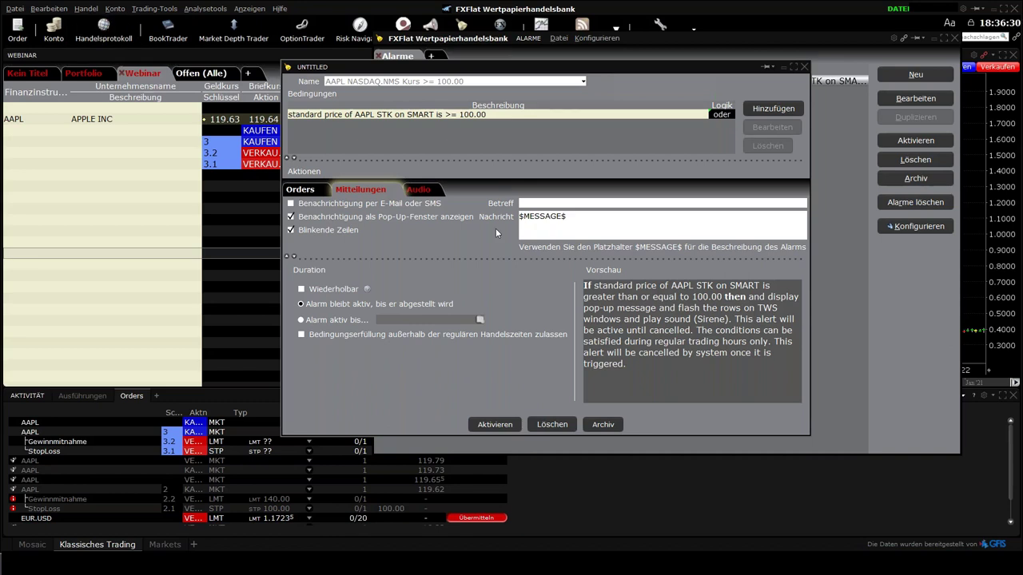
click(546, 203)
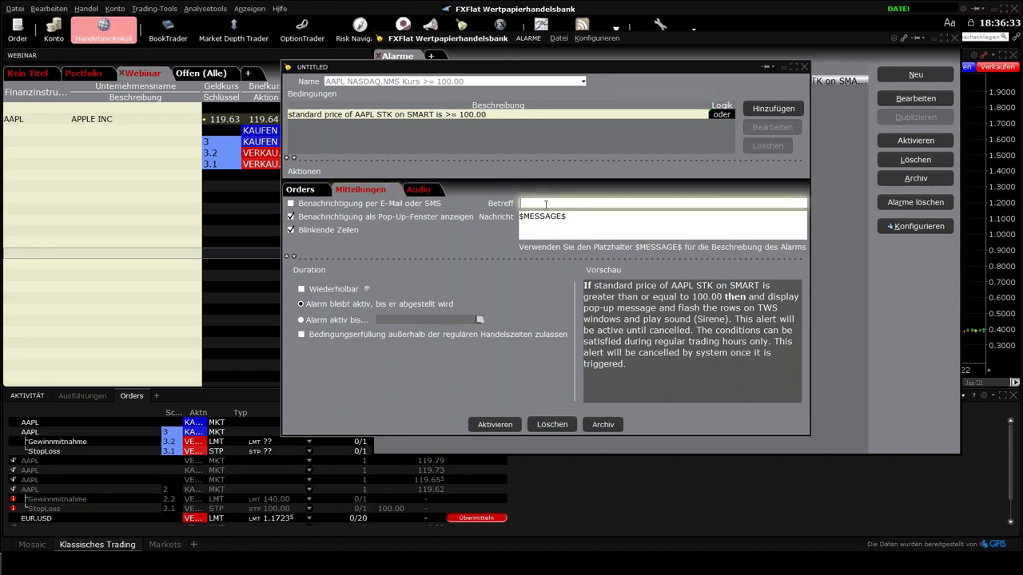
text(Webinar)
drag(570, 217, 513, 222)
text(Apple)
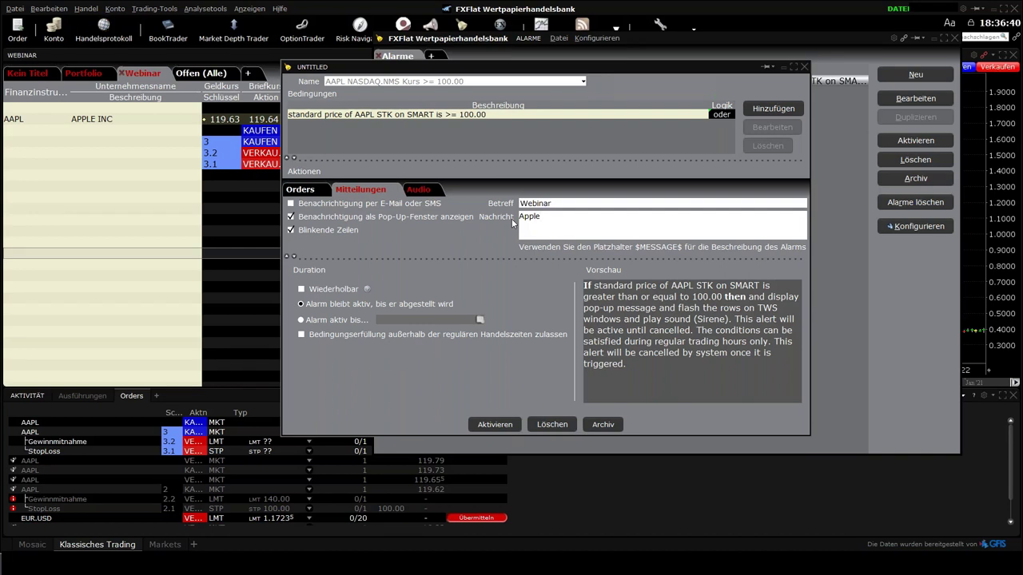
Complete the notification message as "Apple >=100" and activate the AAPL alarm, closing its editor
text( >)
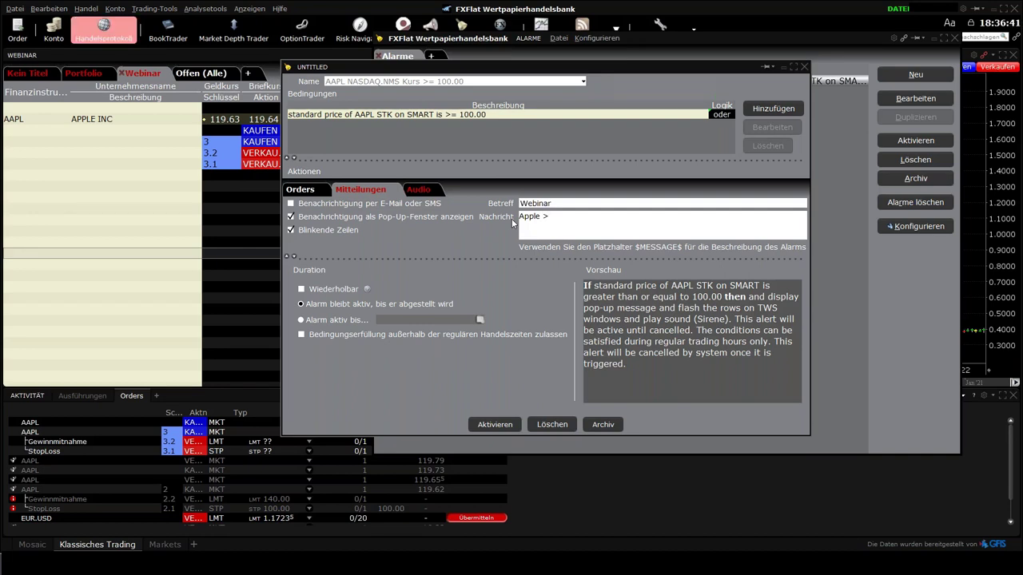
text(=100)
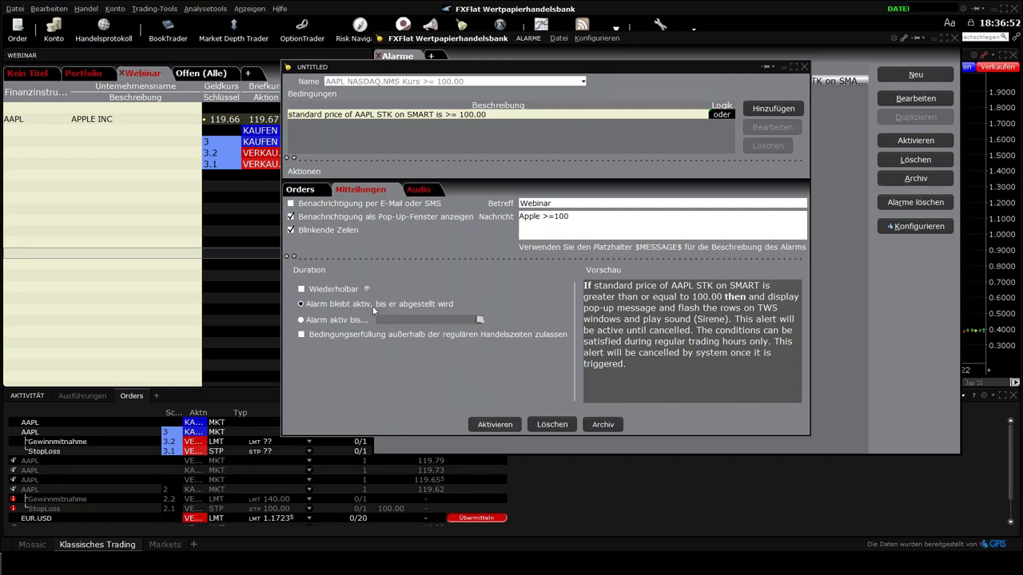
click(495, 425)
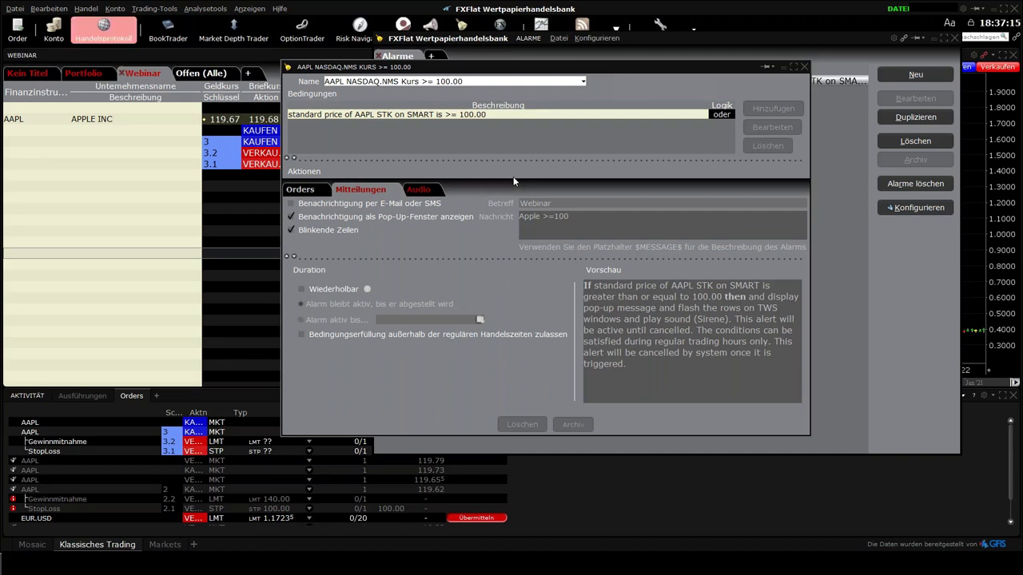
key(Escape)
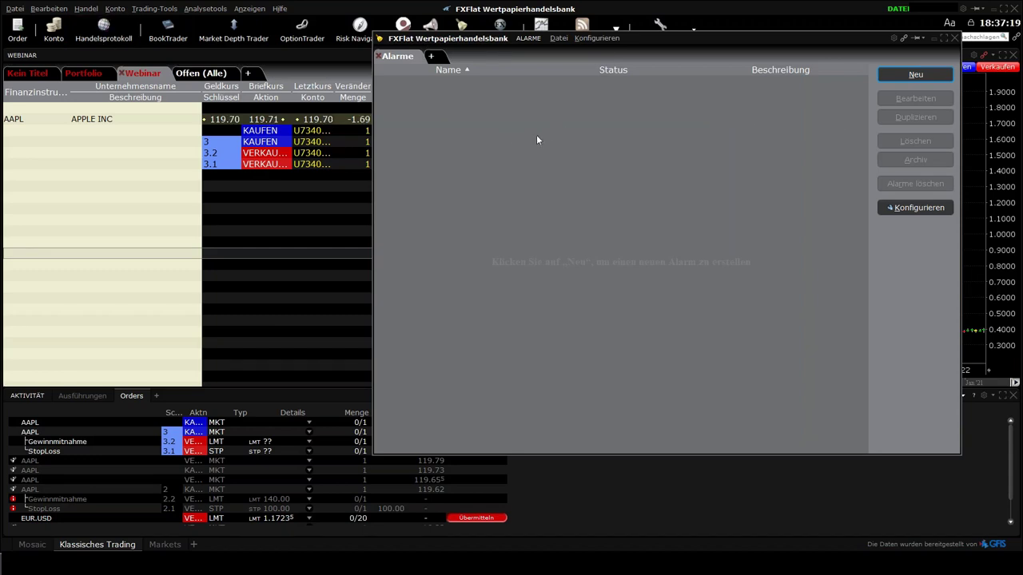
Create a new alarm and enable its notification by e-mail or SMS
click(911, 74)
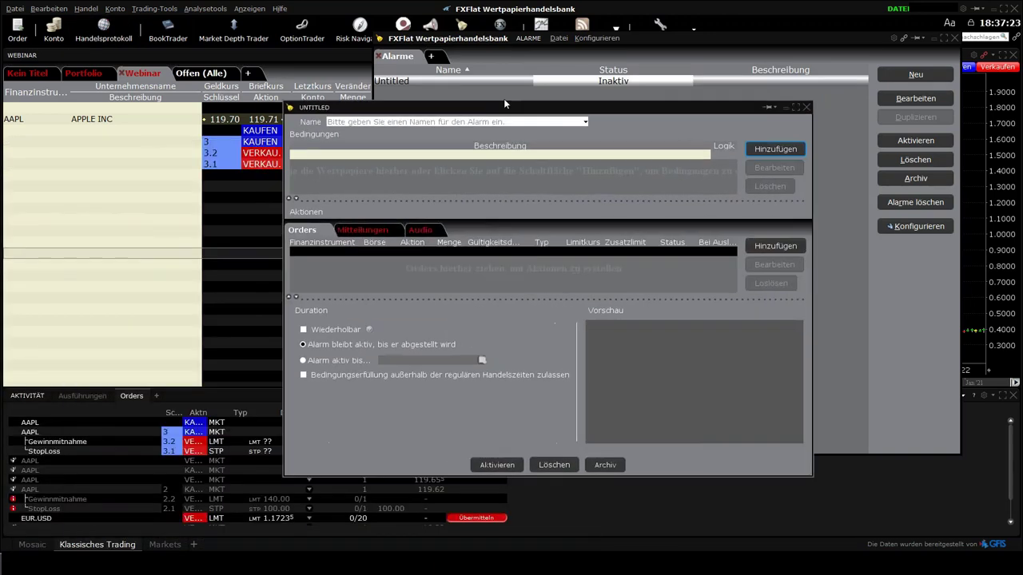
click(392, 209)
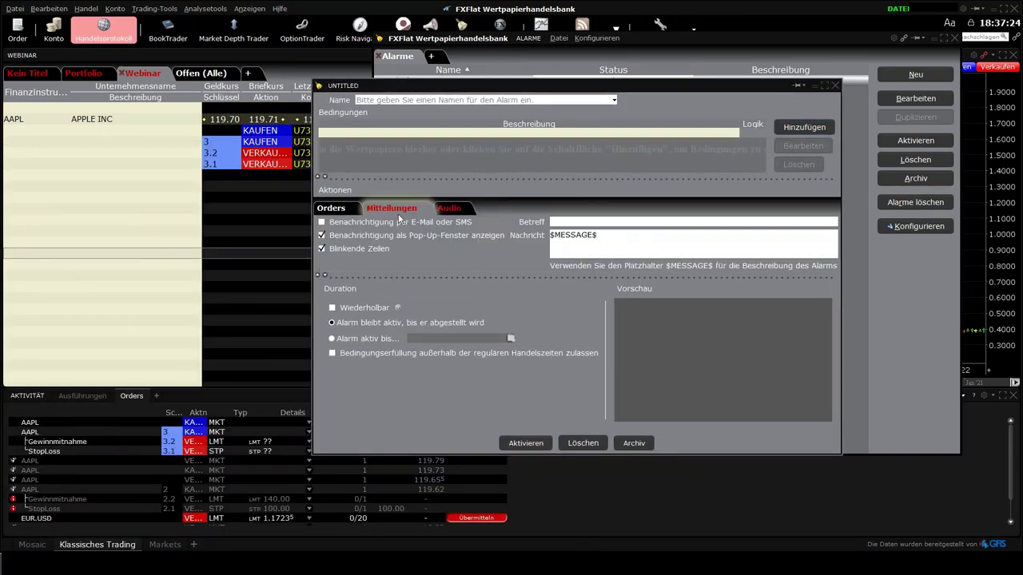
click(322, 222)
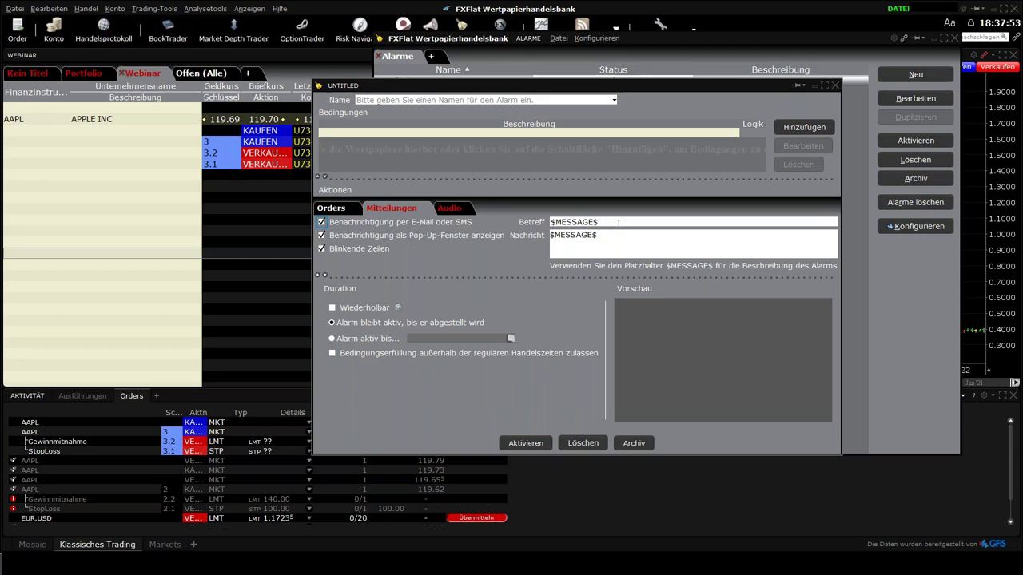
Try the Benutzerdefiniert sound option for the new alarm, return it to Standard, and close the alarm editor
click(450, 209)
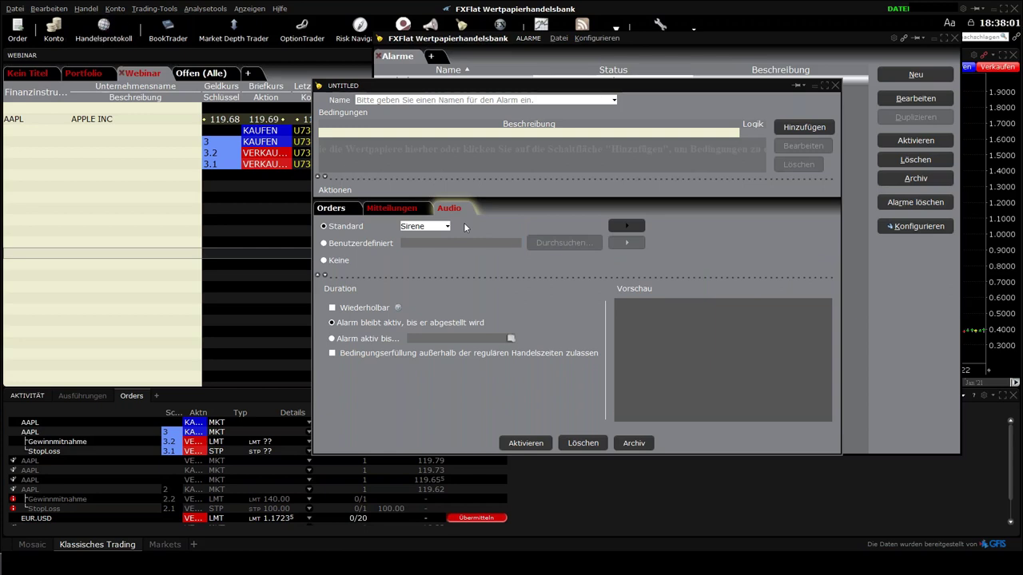
click(324, 246)
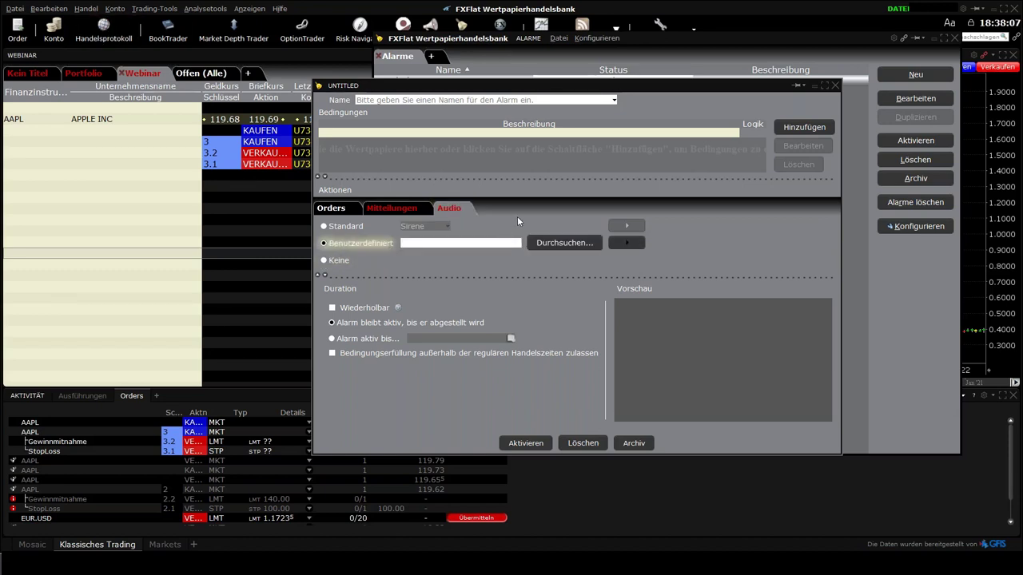
click(323, 227)
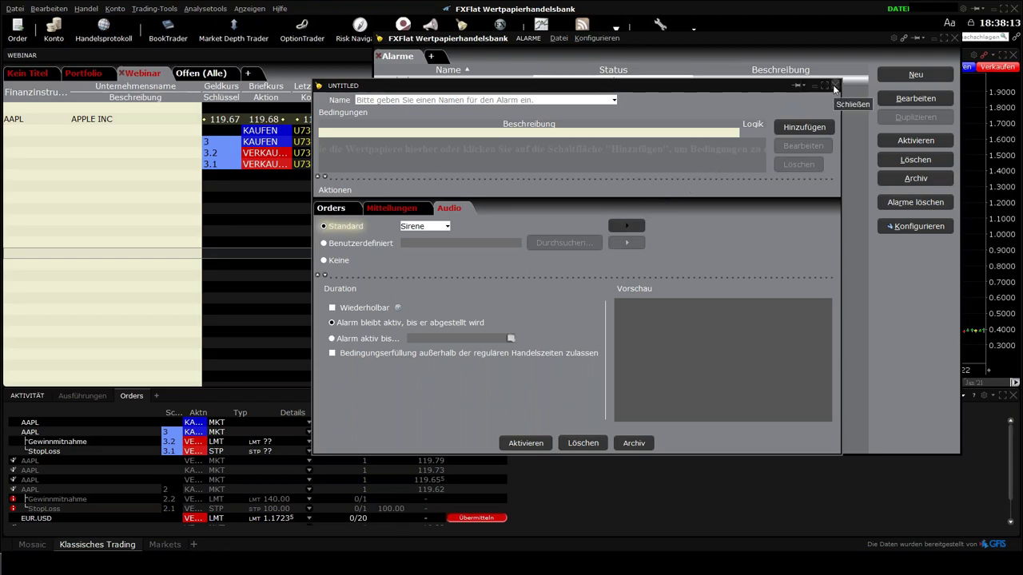
click(837, 86)
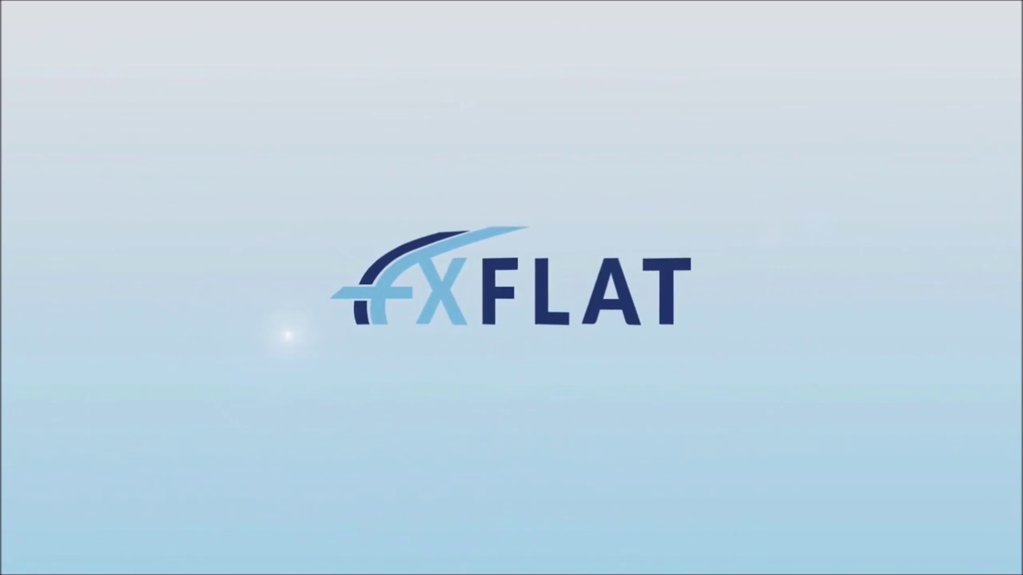